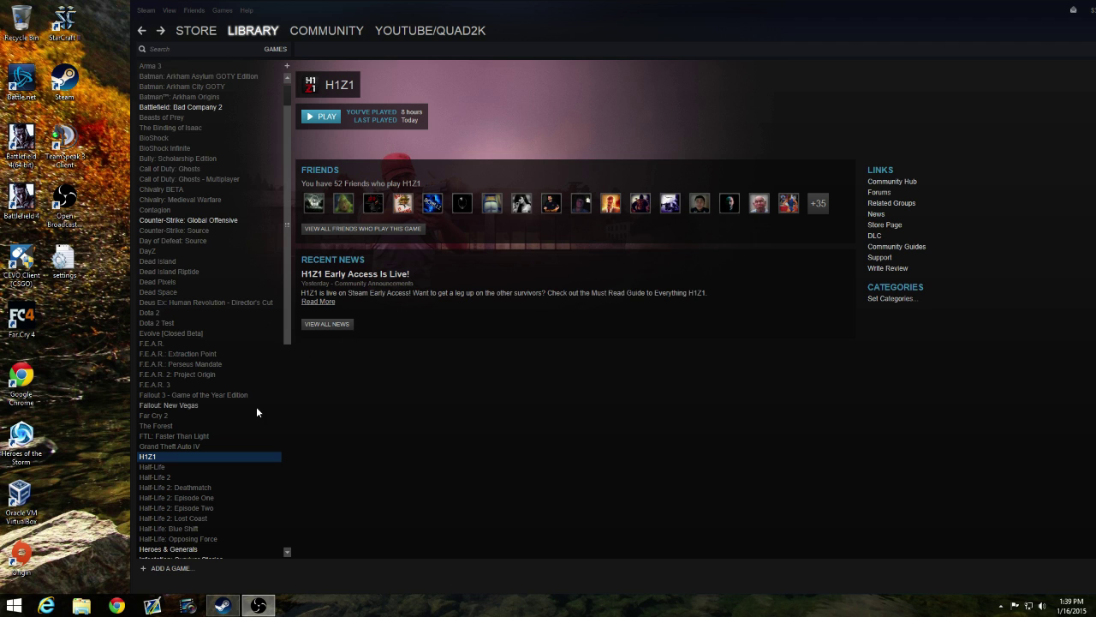
Launch H1Z1 from the game library, open its downloadable content list, and move that window off the launcher
{"action": "right_click", "coordinate": [189, 456]}
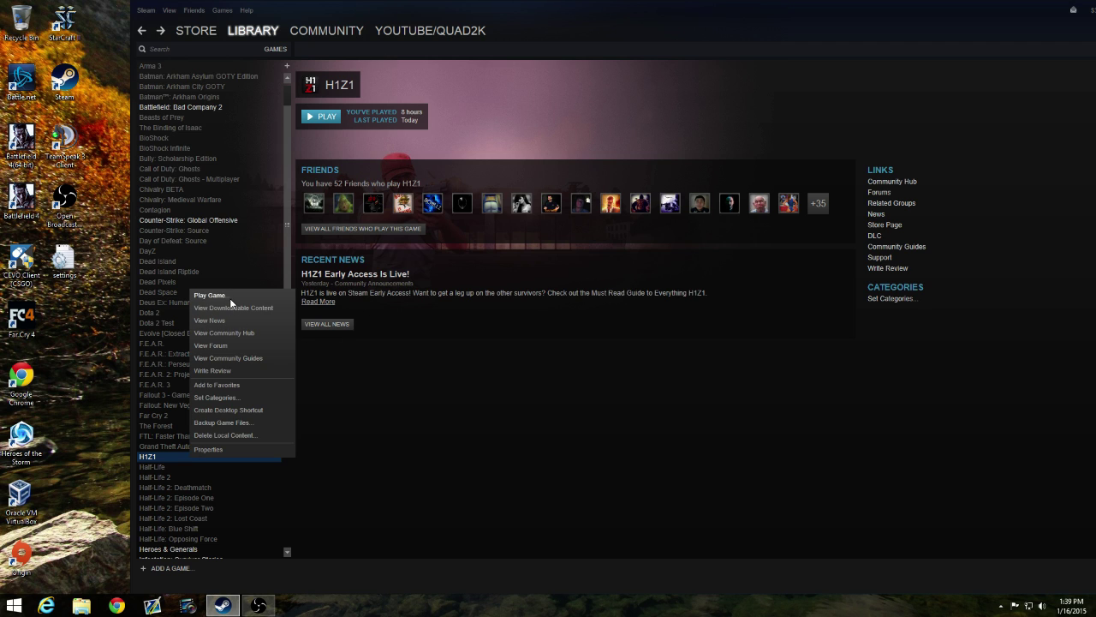
{"action": "left_click", "coordinate": [232, 300]}
{"action": "right_click", "coordinate": [172, 456]}
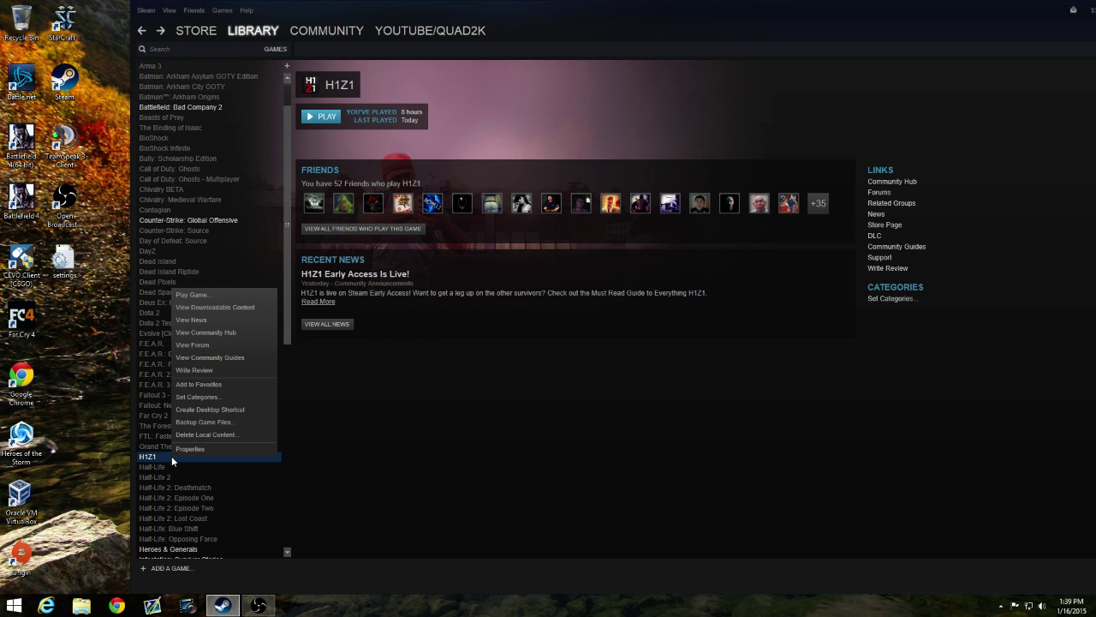
{"action": "left_click", "coordinate": [236, 307]}
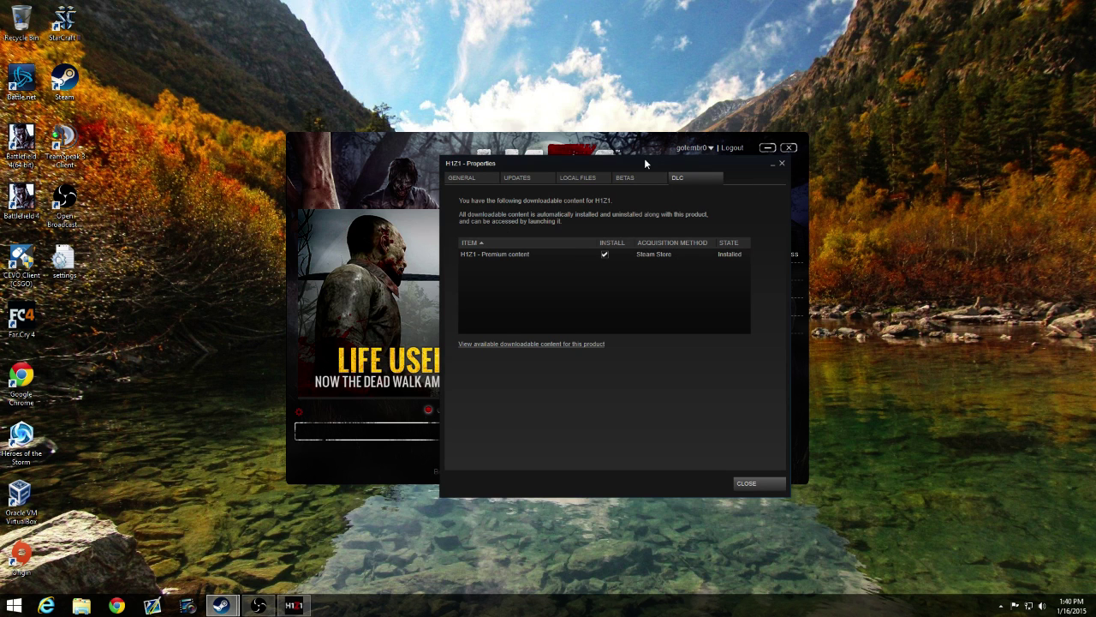
{"action": "left_click_drag", "start_coordinate": [644, 158], "coordinate": [1095, 157]}
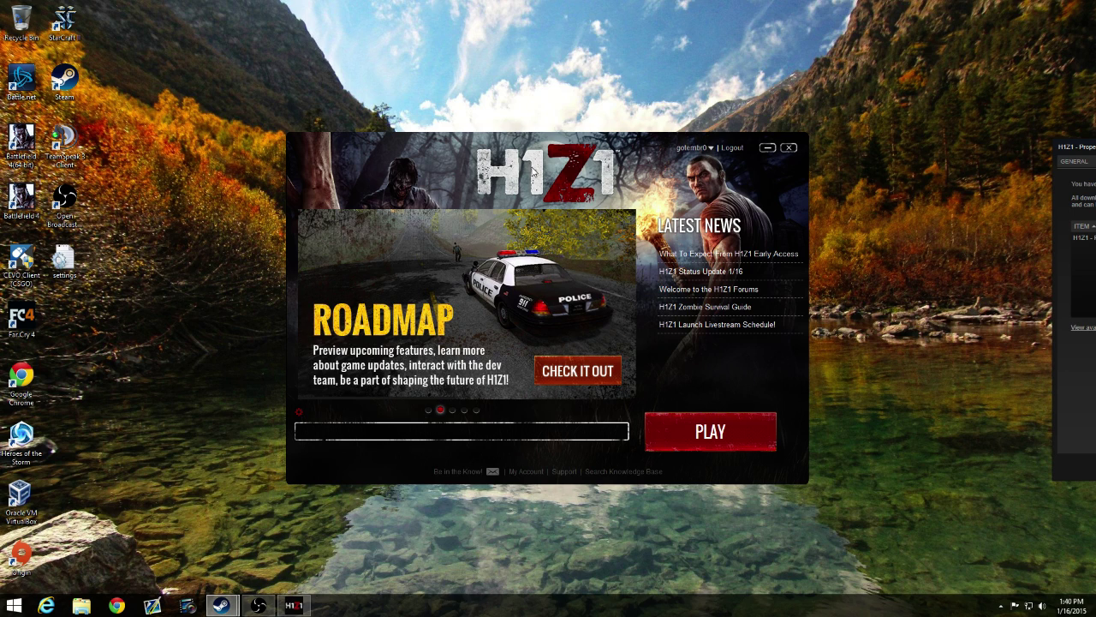
{"action": "left_click_drag", "start_coordinate": [505, 151], "coordinate": [477, 150]}
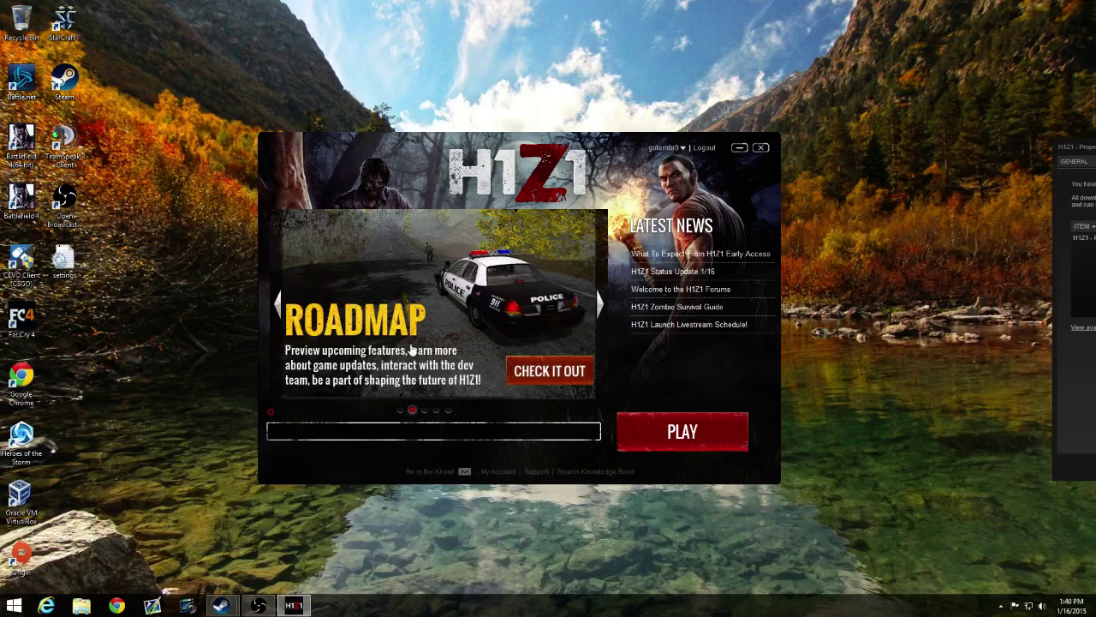
Open the H1Z1 game directory through the launcher's advanced settings and show the folder's full path
{"action": "left_click", "coordinate": [271, 414]}
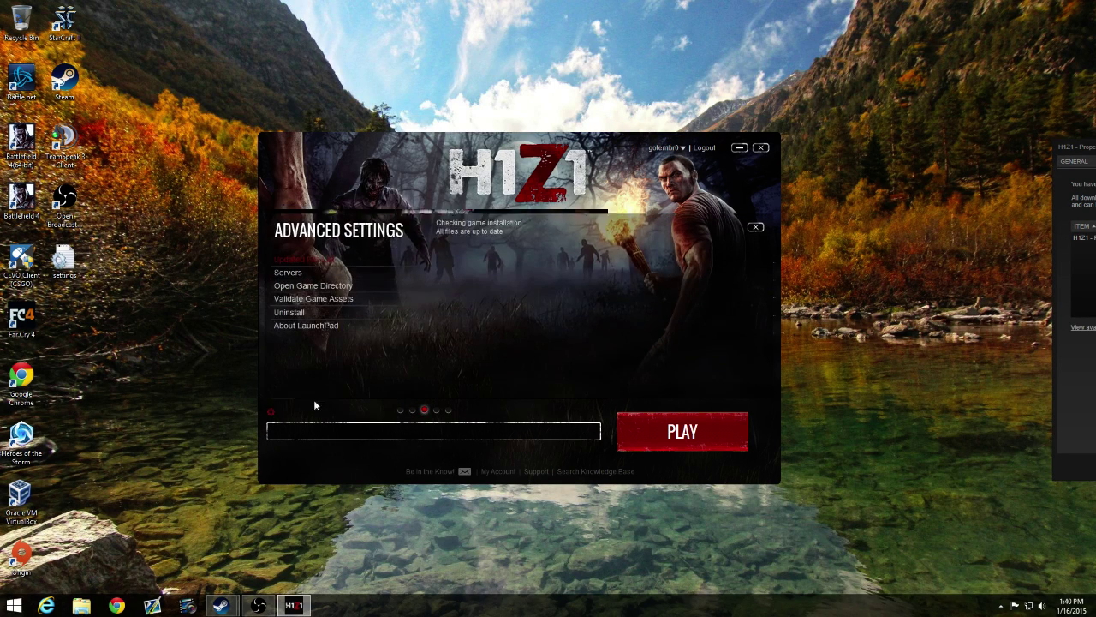
{"action": "left_click", "coordinate": [323, 287]}
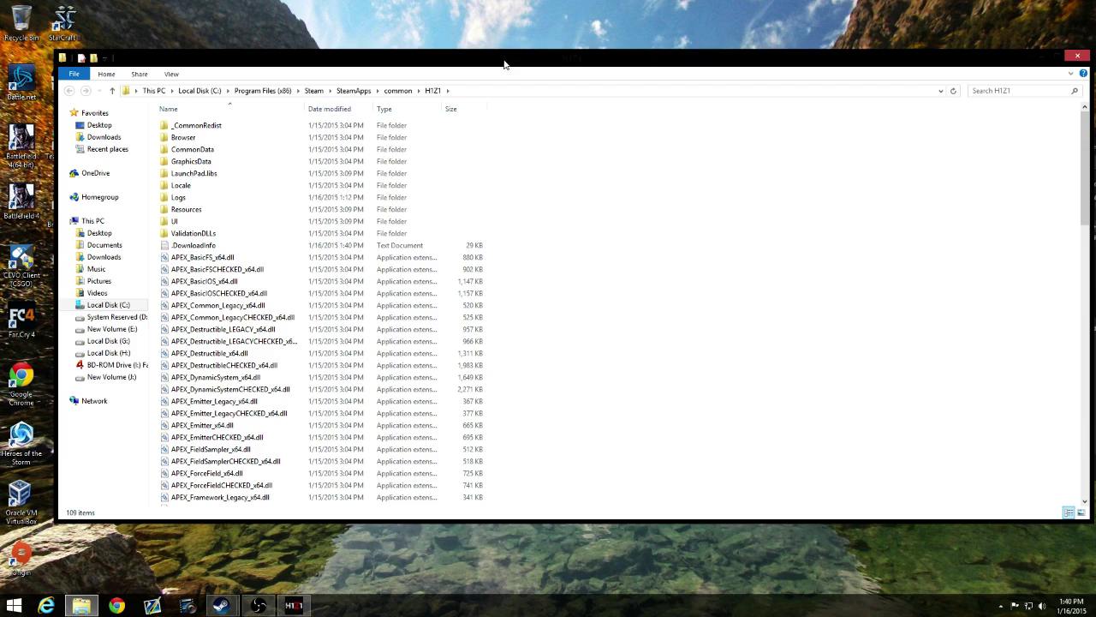
{"action": "left_click_drag", "start_coordinate": [504, 64], "coordinate": [499, 93]}
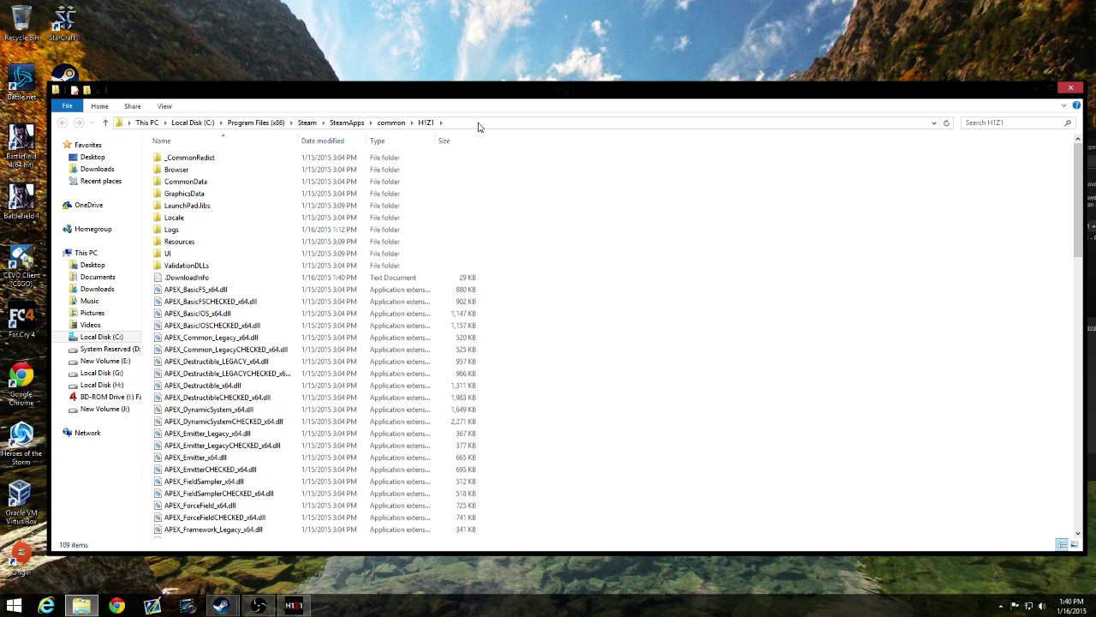
{"action": "left_click", "coordinate": [479, 123]}
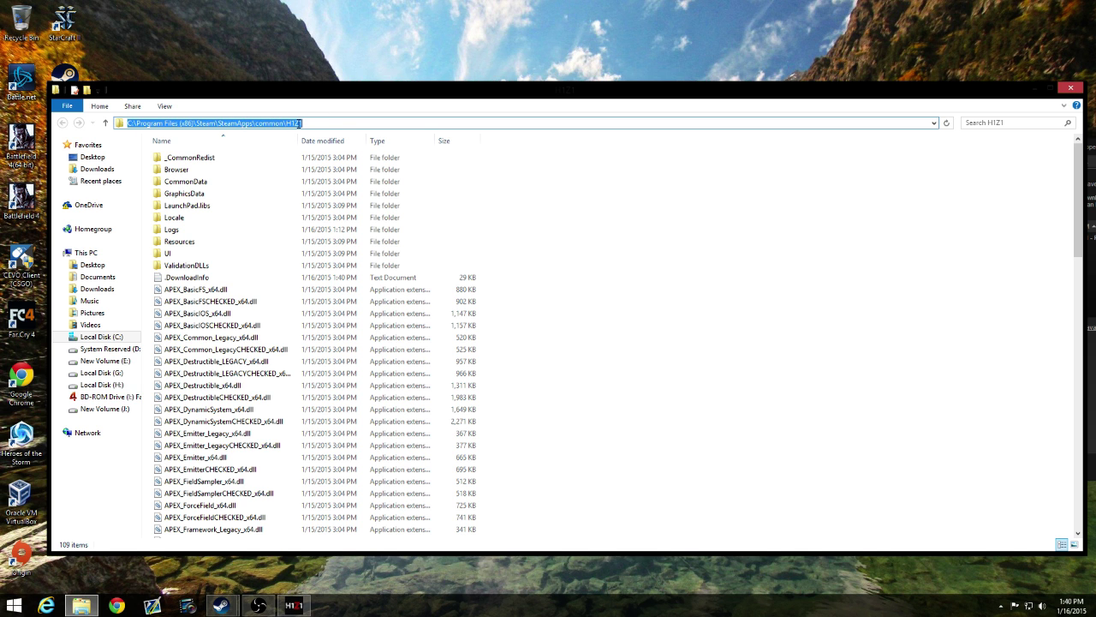
Open the UserOptions configuration file from the H1Z1 folder and reposition its editor window
{"action": "left_click", "coordinate": [199, 268]}
{"action": "scroll", "coordinate": [206, 283], "scroll_direction": "down", "scroll_amount": 20}
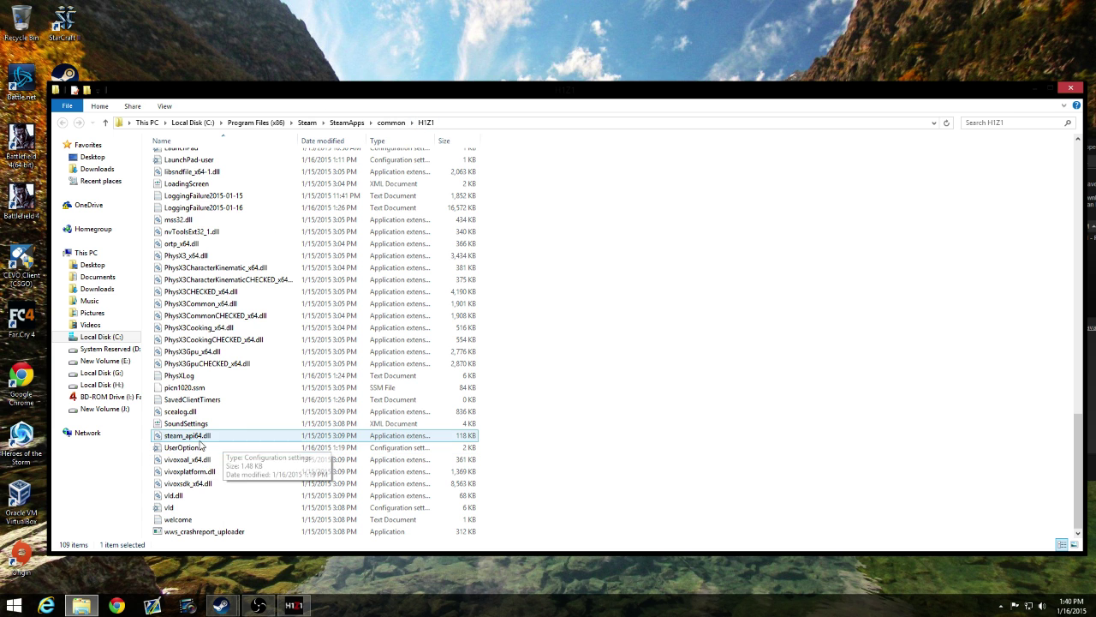
{"action": "double_click", "coordinate": [183, 447]}
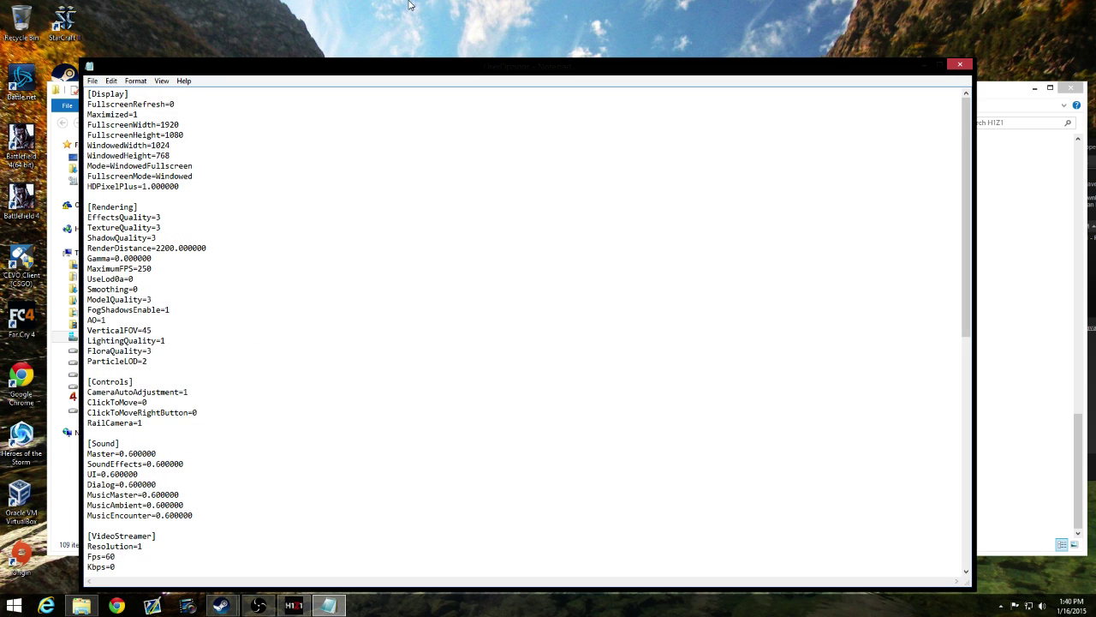
{"action": "left_click_drag", "start_coordinate": [382, 66], "coordinate": [499, 40]}
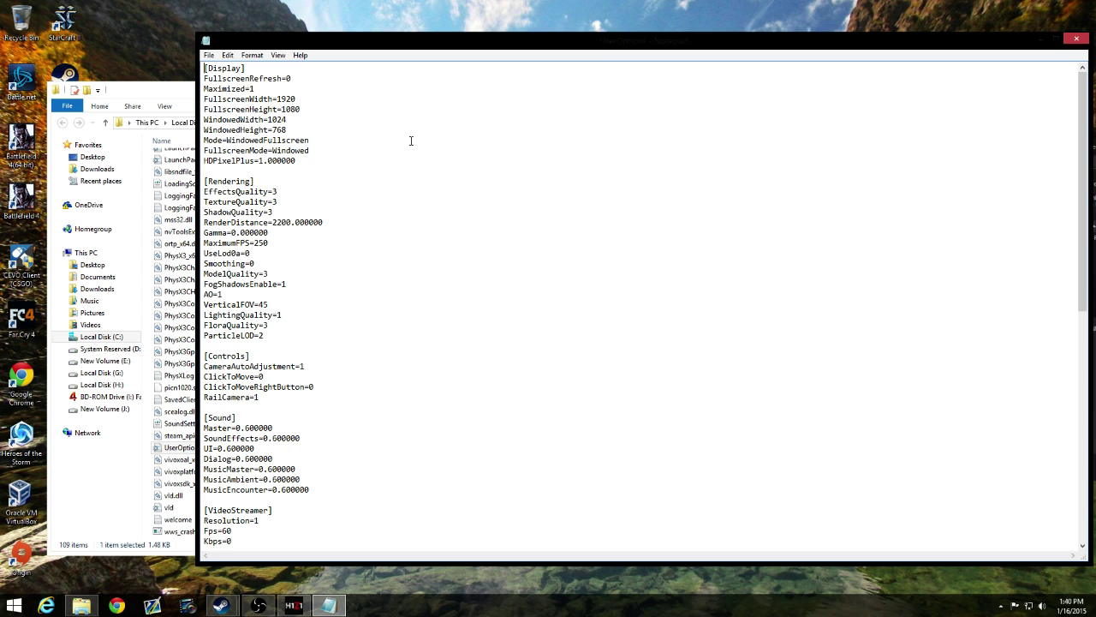
Highlight the Mode and FullscreenMode lines under [Display] and the MaximumFPS line under [Rendering]
{"action": "left_click_drag", "start_coordinate": [319, 140], "coordinate": [203, 143]}
{"action": "left_click_drag", "start_coordinate": [317, 154], "coordinate": [183, 151]}
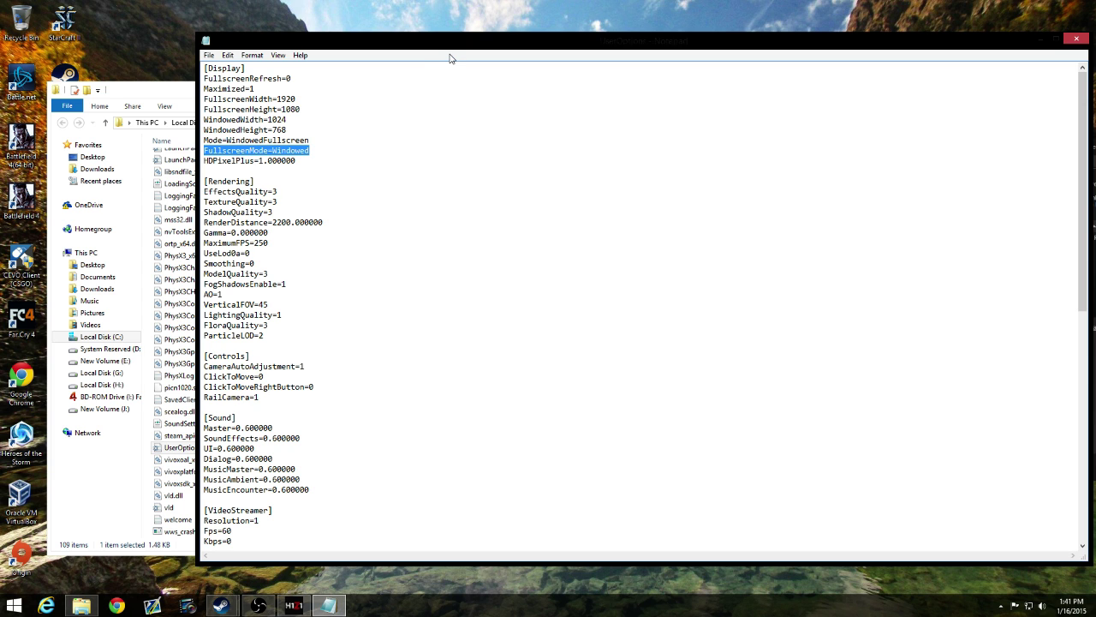
{"action": "left_click_drag", "start_coordinate": [447, 44], "coordinate": [420, 37]}
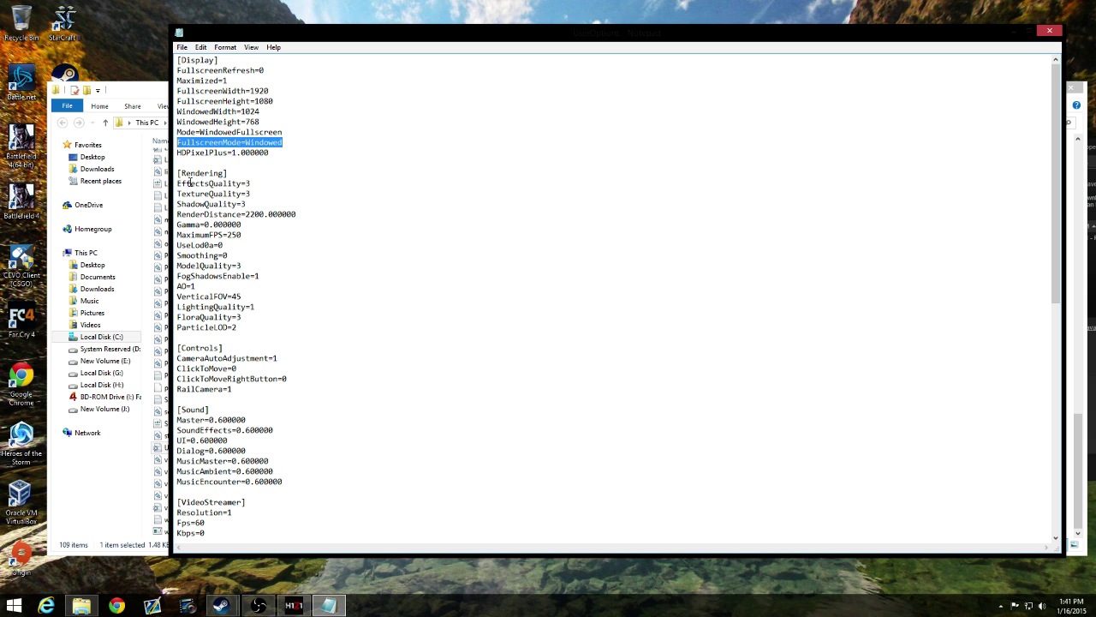
{"action": "left_click_drag", "start_coordinate": [270, 236], "coordinate": [177, 236]}
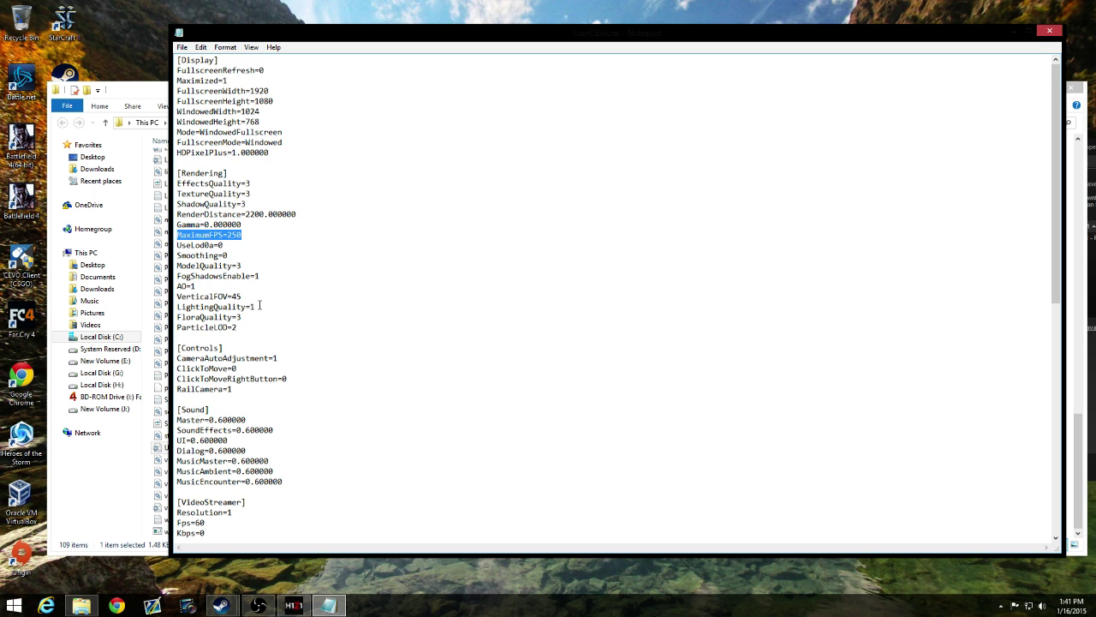
Re-enter the FogShadowsEnable value under [Rendering] as 1
{"action": "left_click", "coordinate": [273, 271]}
{"action": "key", "text": "BackSpace"}
{"action": "type", "text": "1"}
Try 1.00000 as the Master volume in the [Sound] section and restore it to 0.600000
{"action": "scroll", "coordinate": [244, 390], "scroll_direction": "down", "scroll_amount": 3}
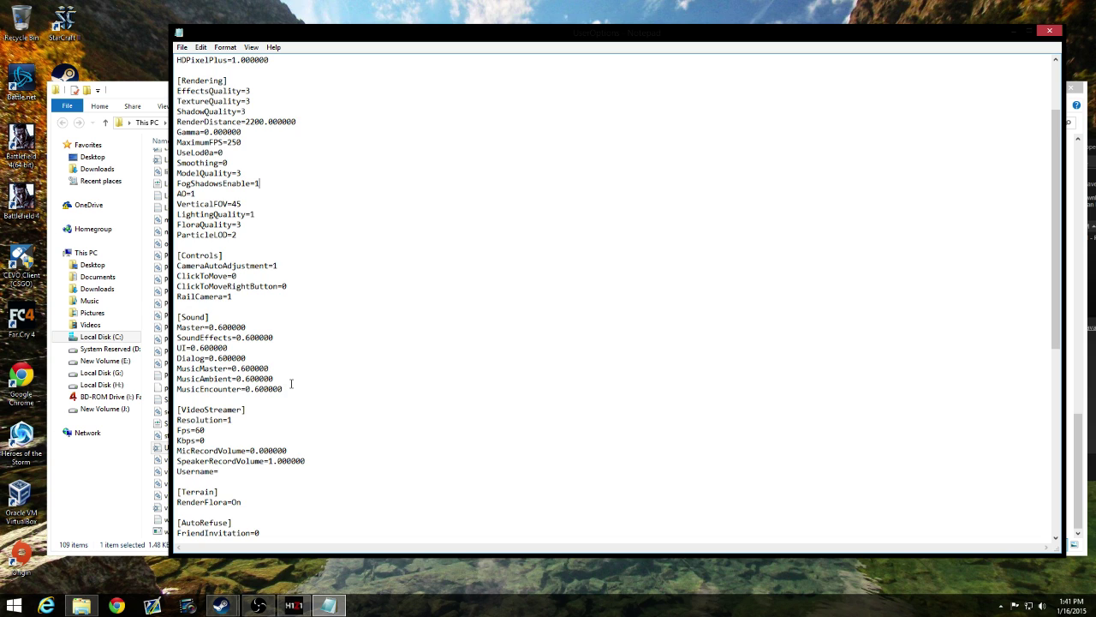
{"action": "left_click_drag", "start_coordinate": [307, 398], "coordinate": [178, 319]}
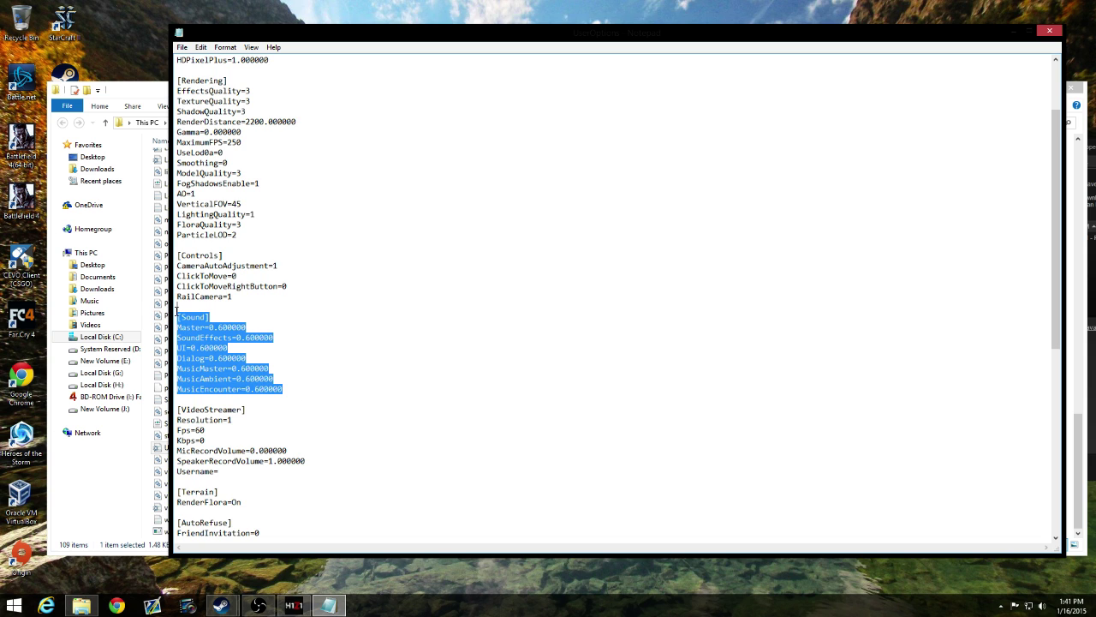
{"action": "left_click", "coordinate": [327, 319]}
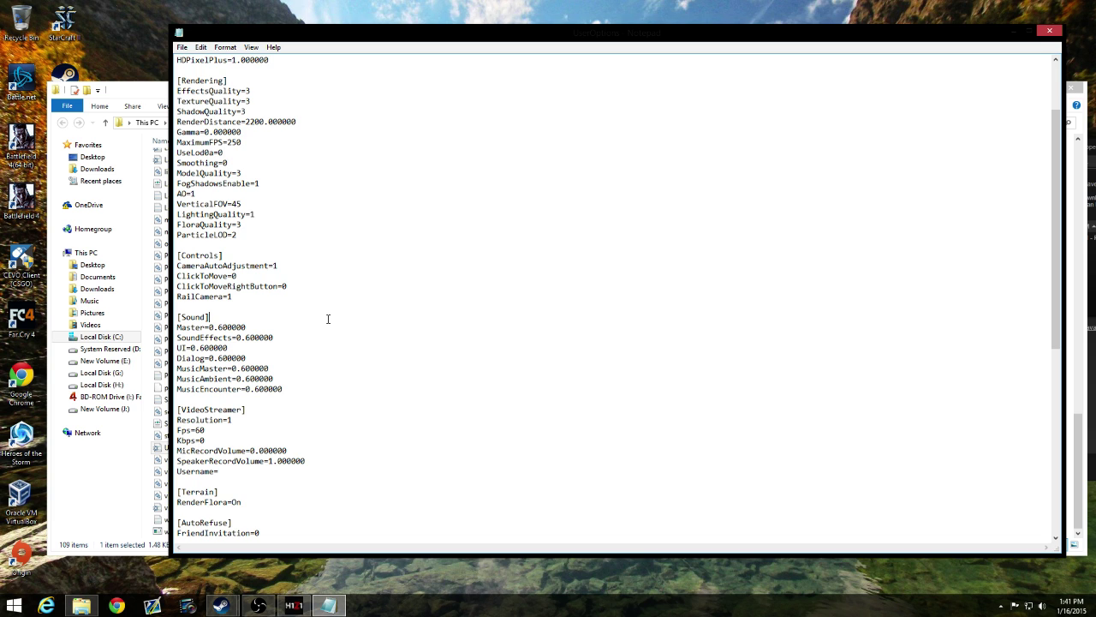
{"action": "left_click_drag", "start_coordinate": [245, 327], "coordinate": [209, 327]}
{"action": "type", "text": "1.00000"}
{"action": "left_click_drag", "start_coordinate": [281, 338], "coordinate": [209, 329]}
{"action": "type", "text": "0.600000"}
Examine the settings from [VideoStreamer] through [AutoRefuse], maximizing the window and highlighting the whole [AutoRefuse] section
{"action": "scroll", "coordinate": [318, 398], "scroll_direction": "down", "scroll_amount": 4}
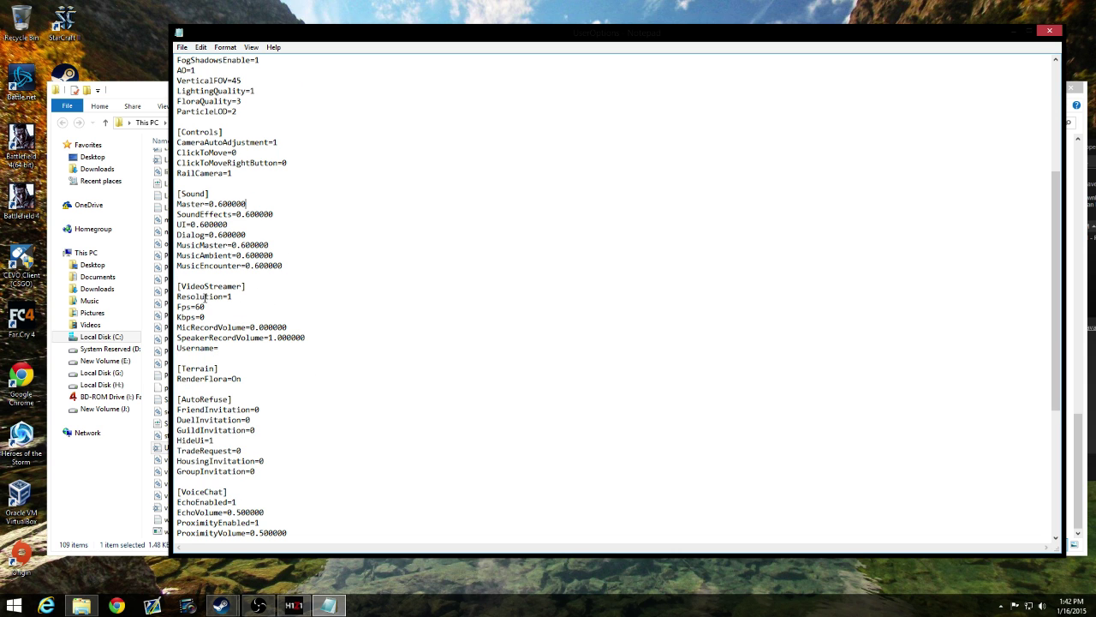
{"action": "scroll", "coordinate": [299, 356], "scroll_direction": "down", "scroll_amount": 2}
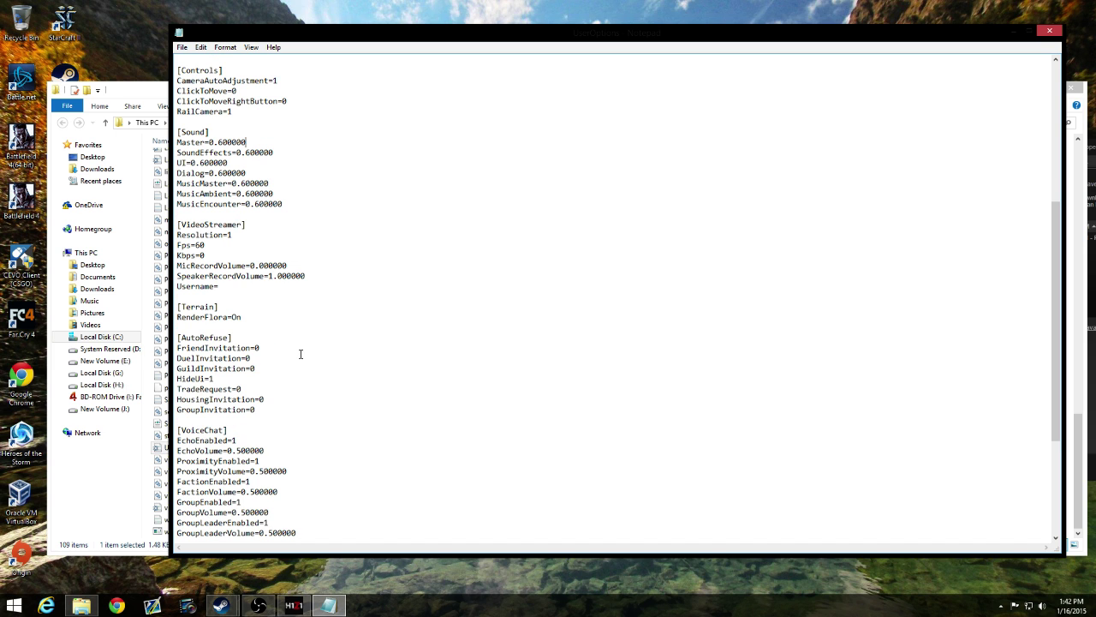
{"action": "scroll", "coordinate": [325, 373], "scroll_direction": "down", "scroll_amount": 2}
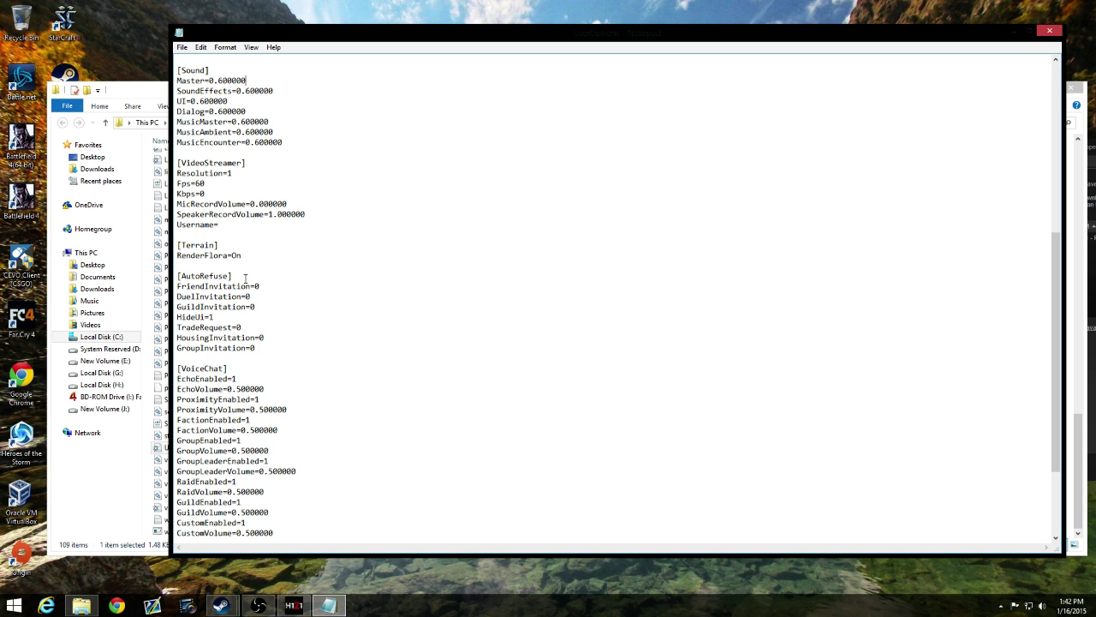
{"action": "left_click_drag", "start_coordinate": [230, 275], "coordinate": [176, 275]}
{"action": "left_click", "coordinate": [327, 293]}
{"action": "left_click", "coordinate": [1028, 32]}
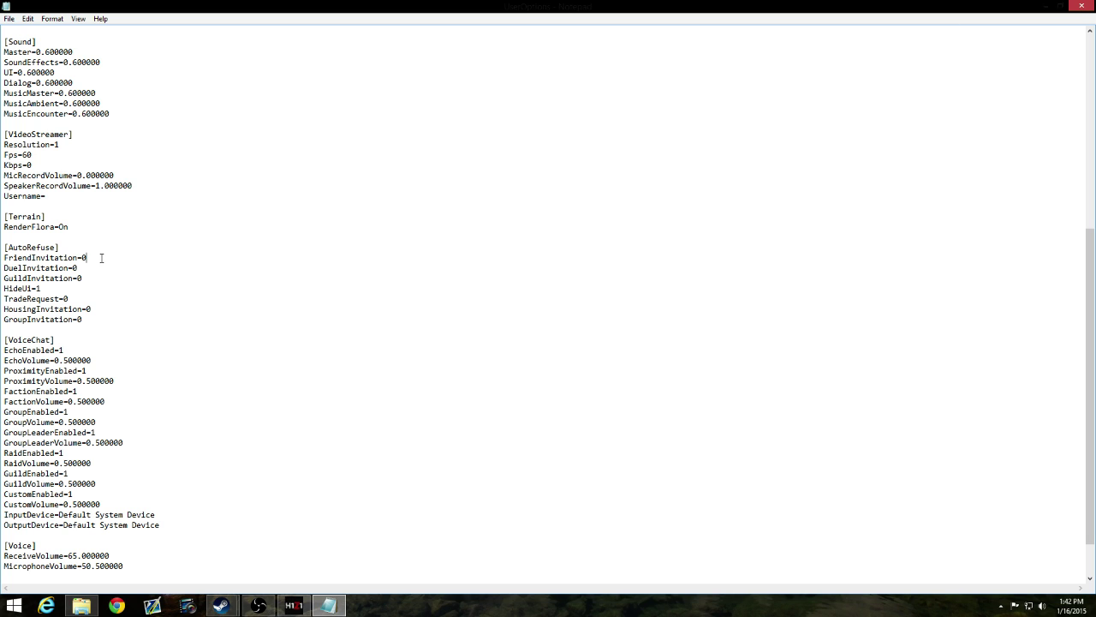
{"action": "left_click", "coordinate": [92, 265]}
{"action": "left_click_drag", "start_coordinate": [107, 329], "coordinate": [5, 247]}
{"action": "left_click", "coordinate": [133, 293]}
Review the remaining [VoiceChat], [Voice] and [UI] settings, restore the window size, and return to the start of the file
{"action": "scroll", "coordinate": [201, 366], "scroll_direction": "down", "scroll_amount": 2}
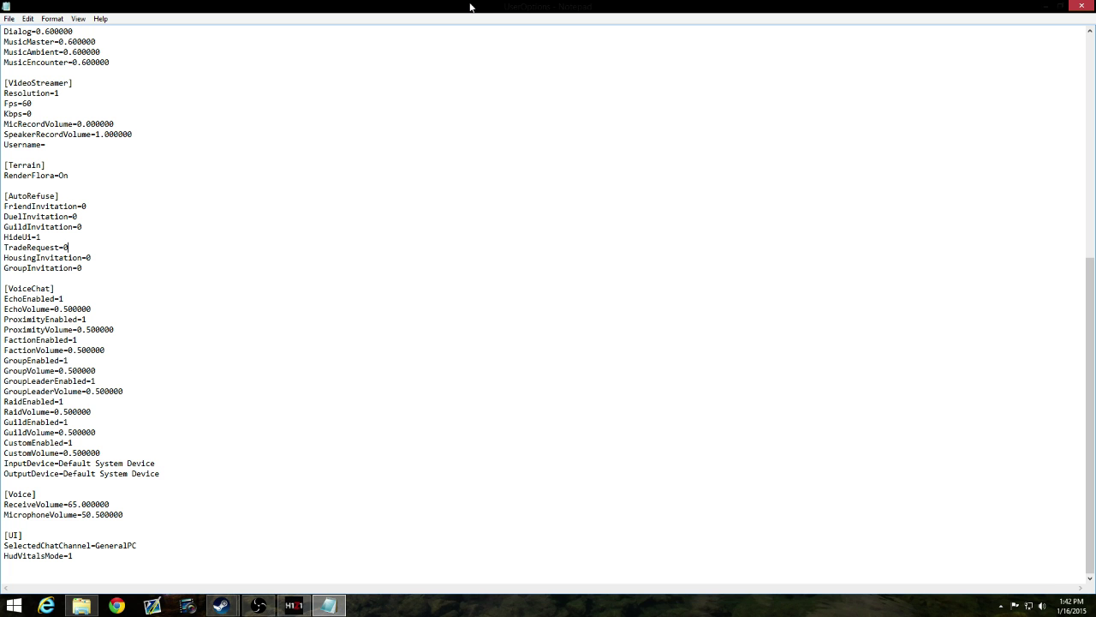
{"action": "left_click_drag", "start_coordinate": [473, 6], "coordinate": [595, 61]}
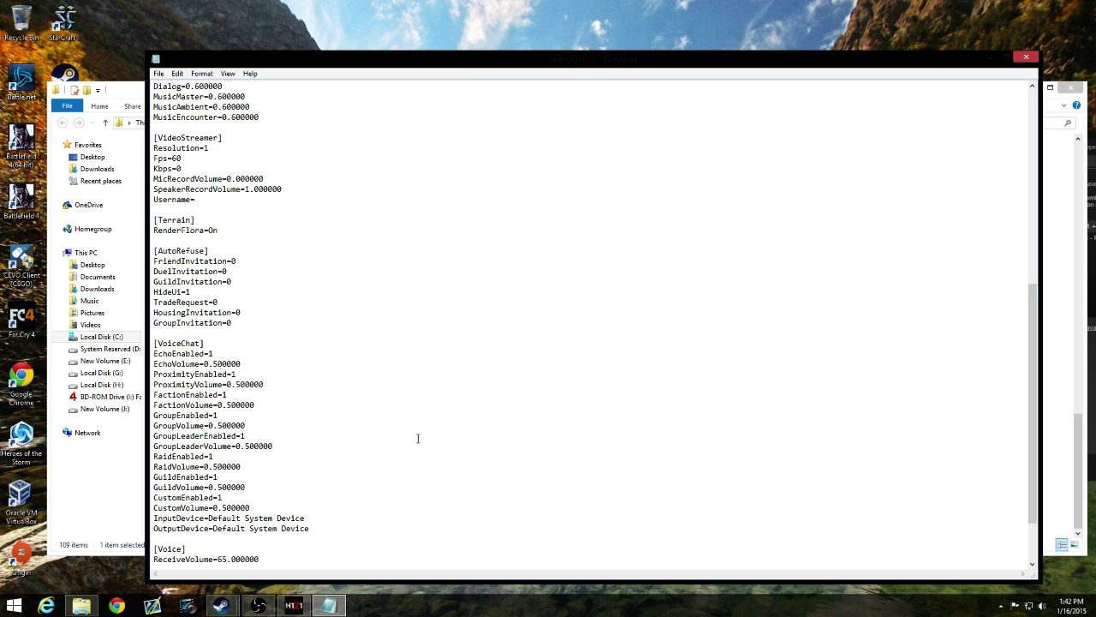
{"action": "scroll", "coordinate": [384, 261], "scroll_direction": "up", "scroll_amount": 13}
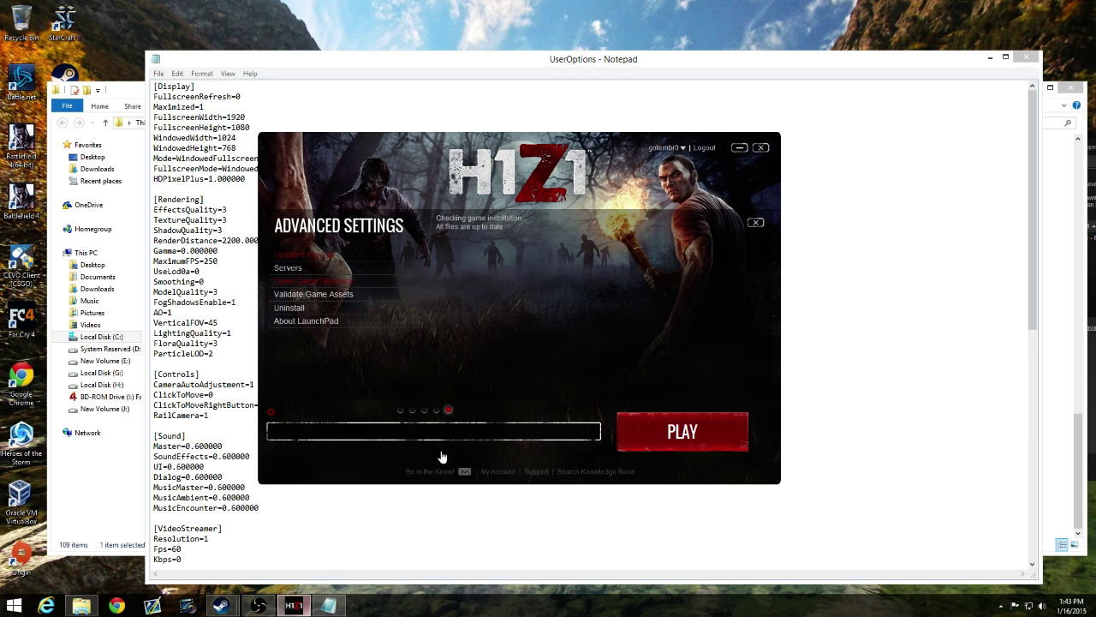
Close and reopen the advanced settings in the H1Z1 launcher
{"action": "left_click", "coordinate": [273, 418]}
{"action": "left_click", "coordinate": [271, 413]}
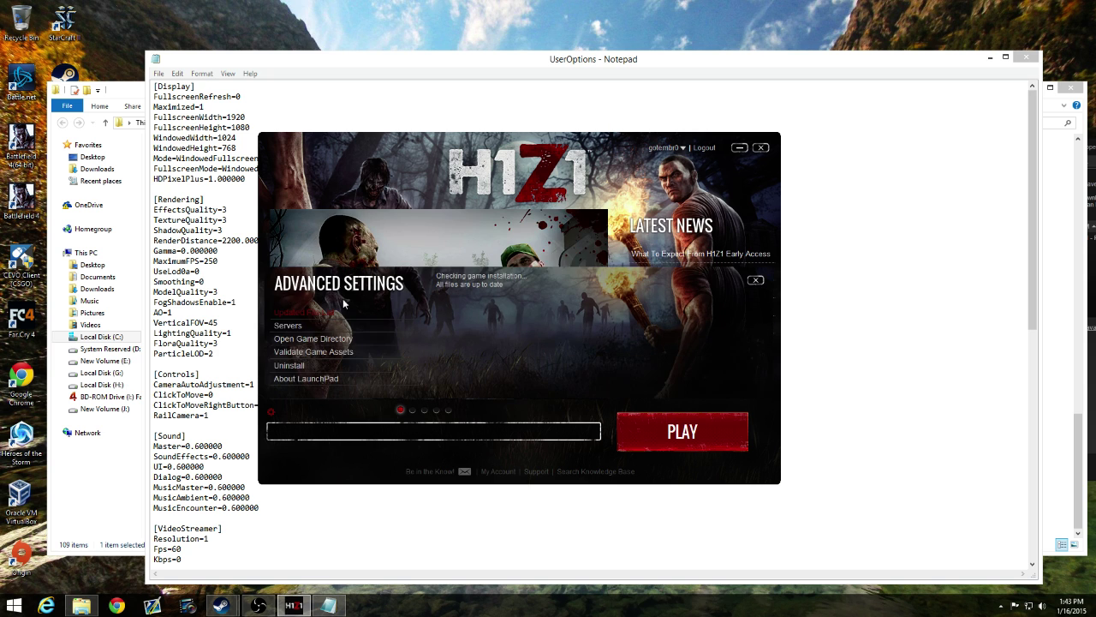